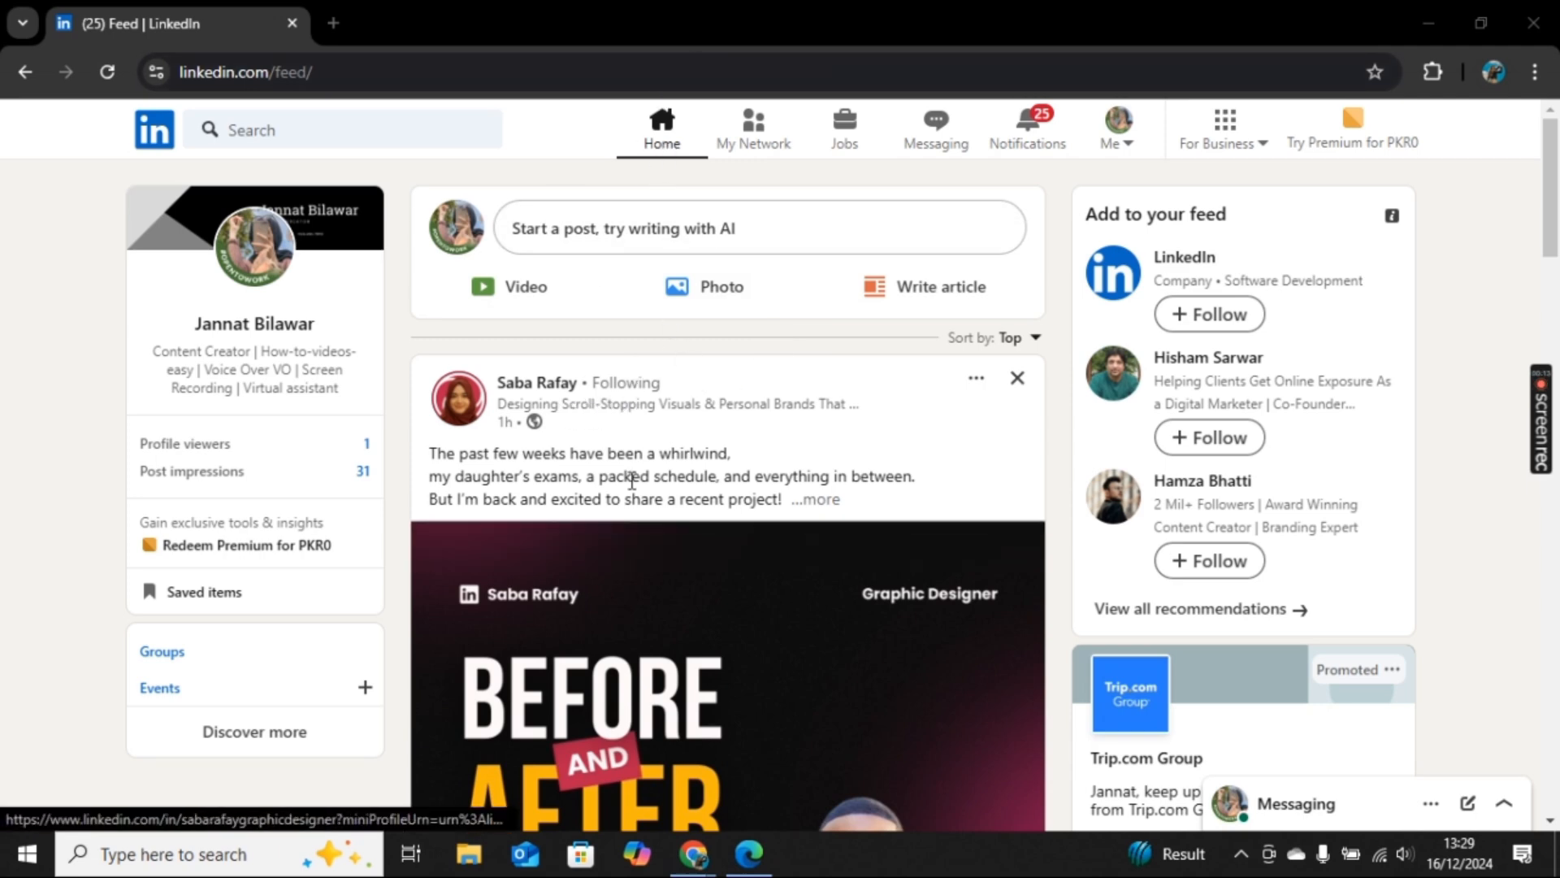
scroll(632, 478, down, 1)
scroll(638, 497, down, 4)
scroll(638, 498, down, 3)
scroll(496, 662, down, 4)
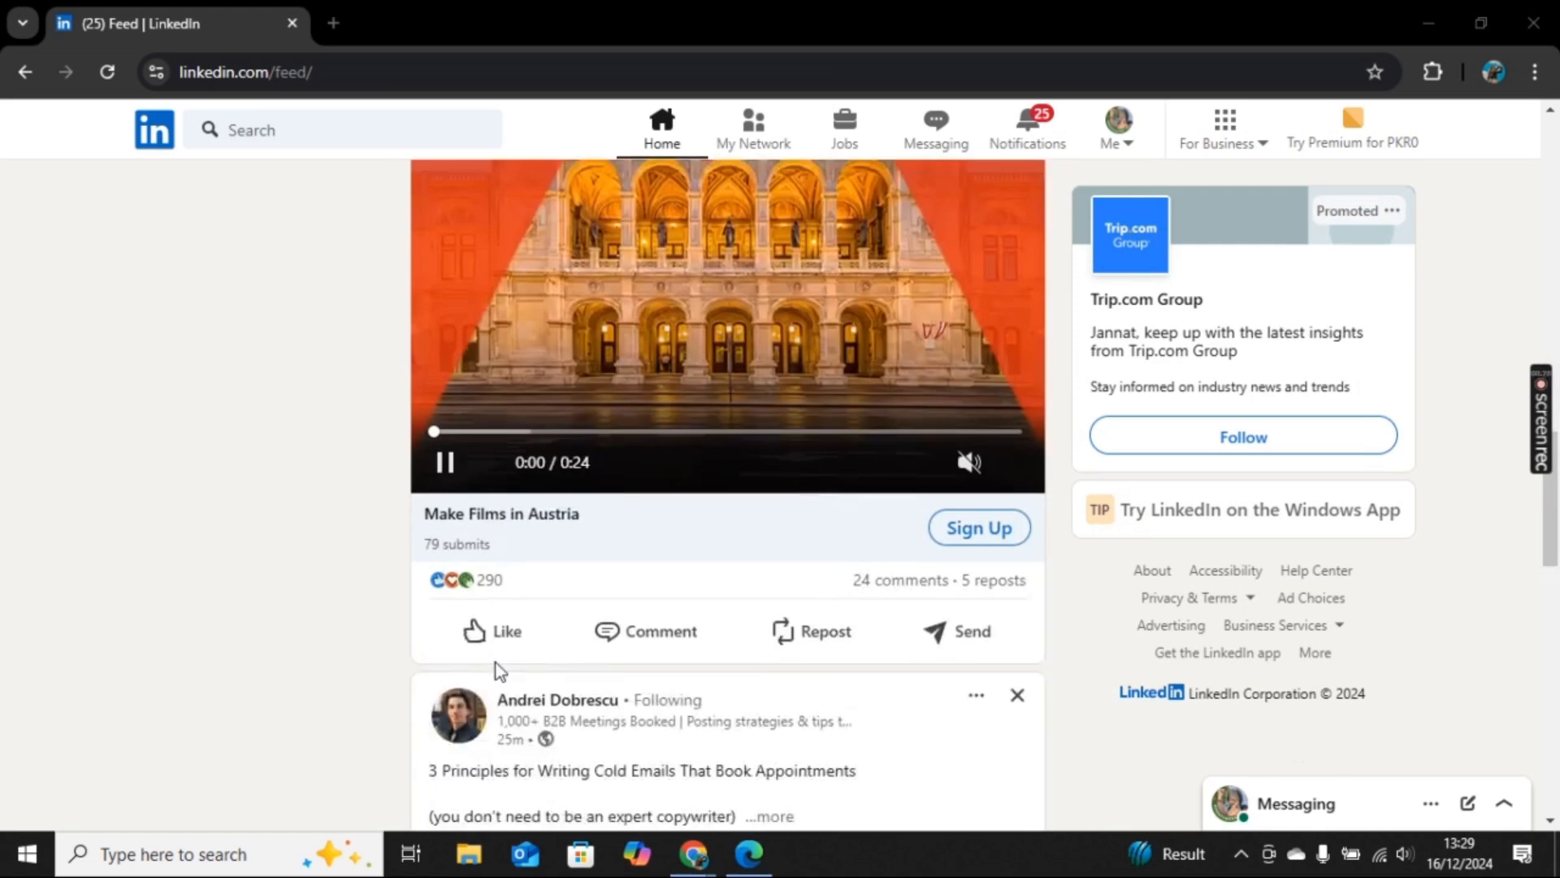
scroll(497, 665, down, 1)
scroll(497, 670, down, 1)
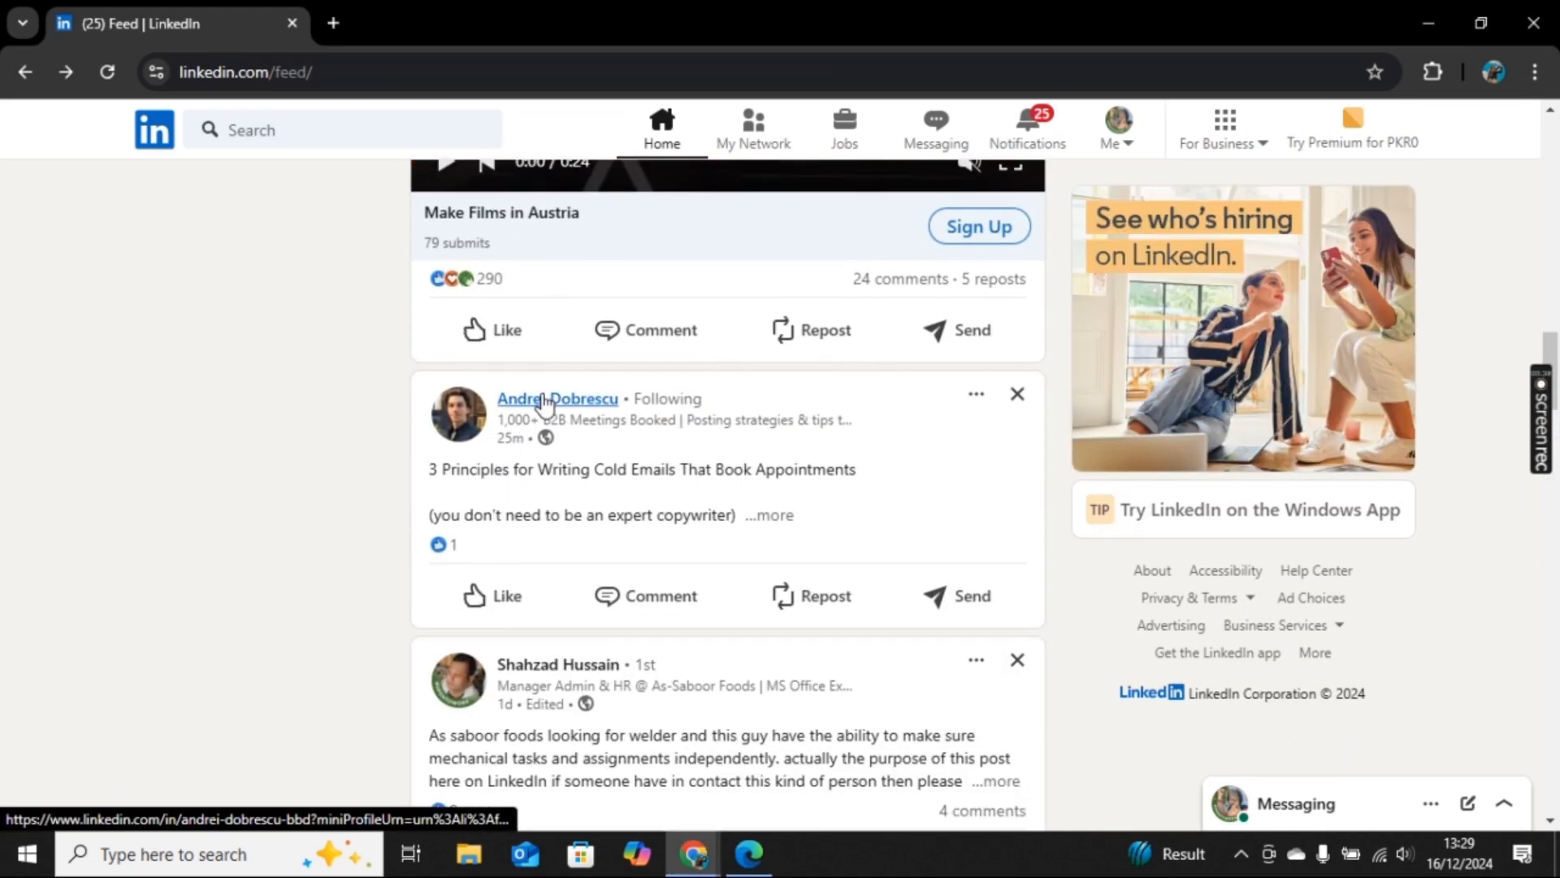
click(545, 400)
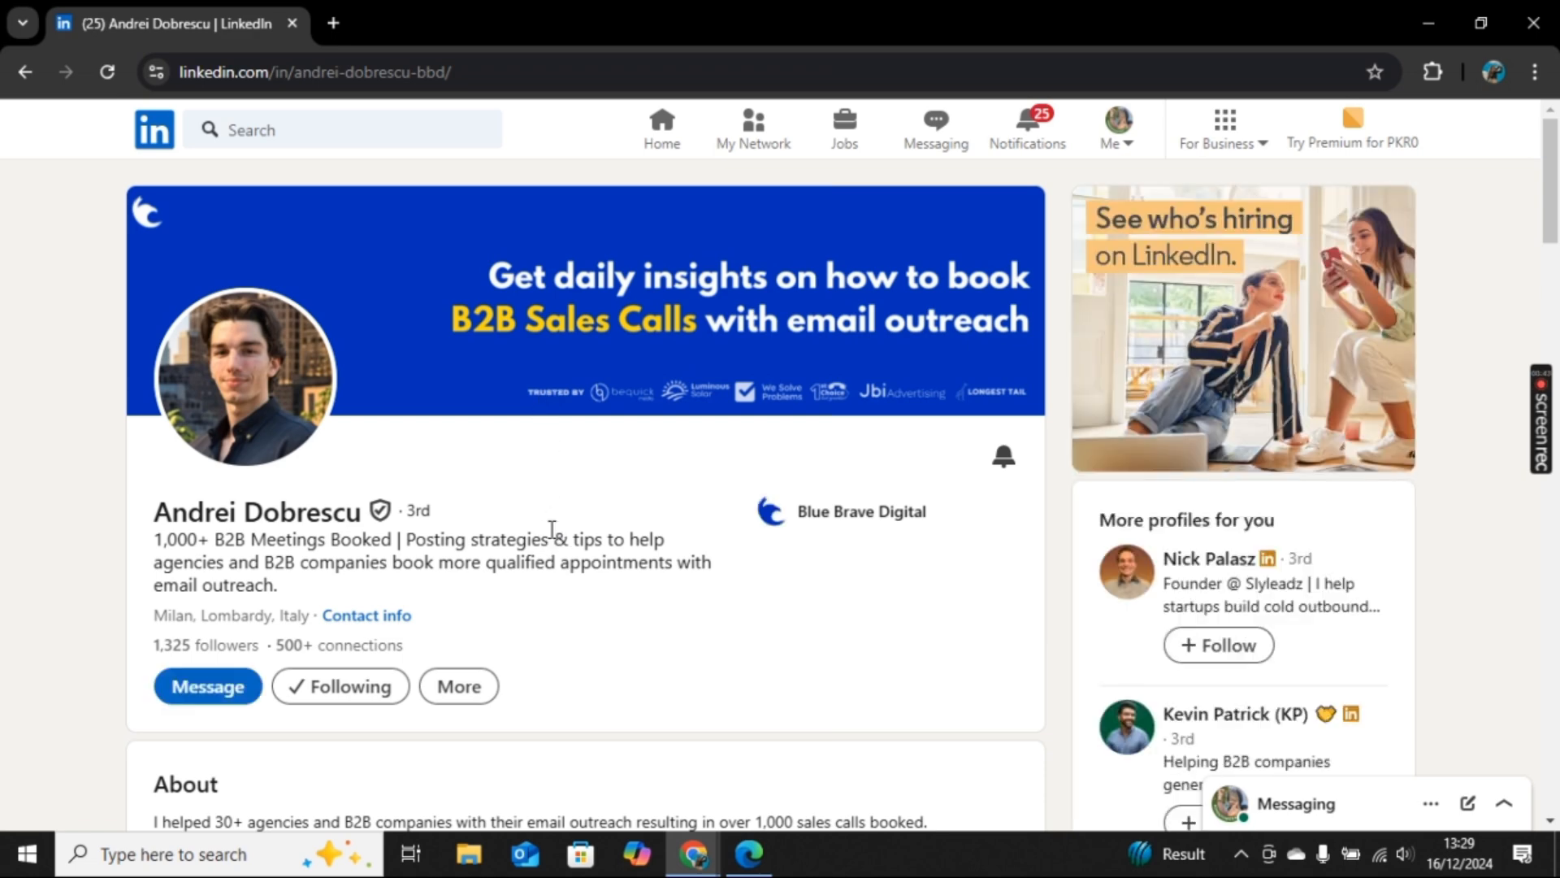
click(451, 687)
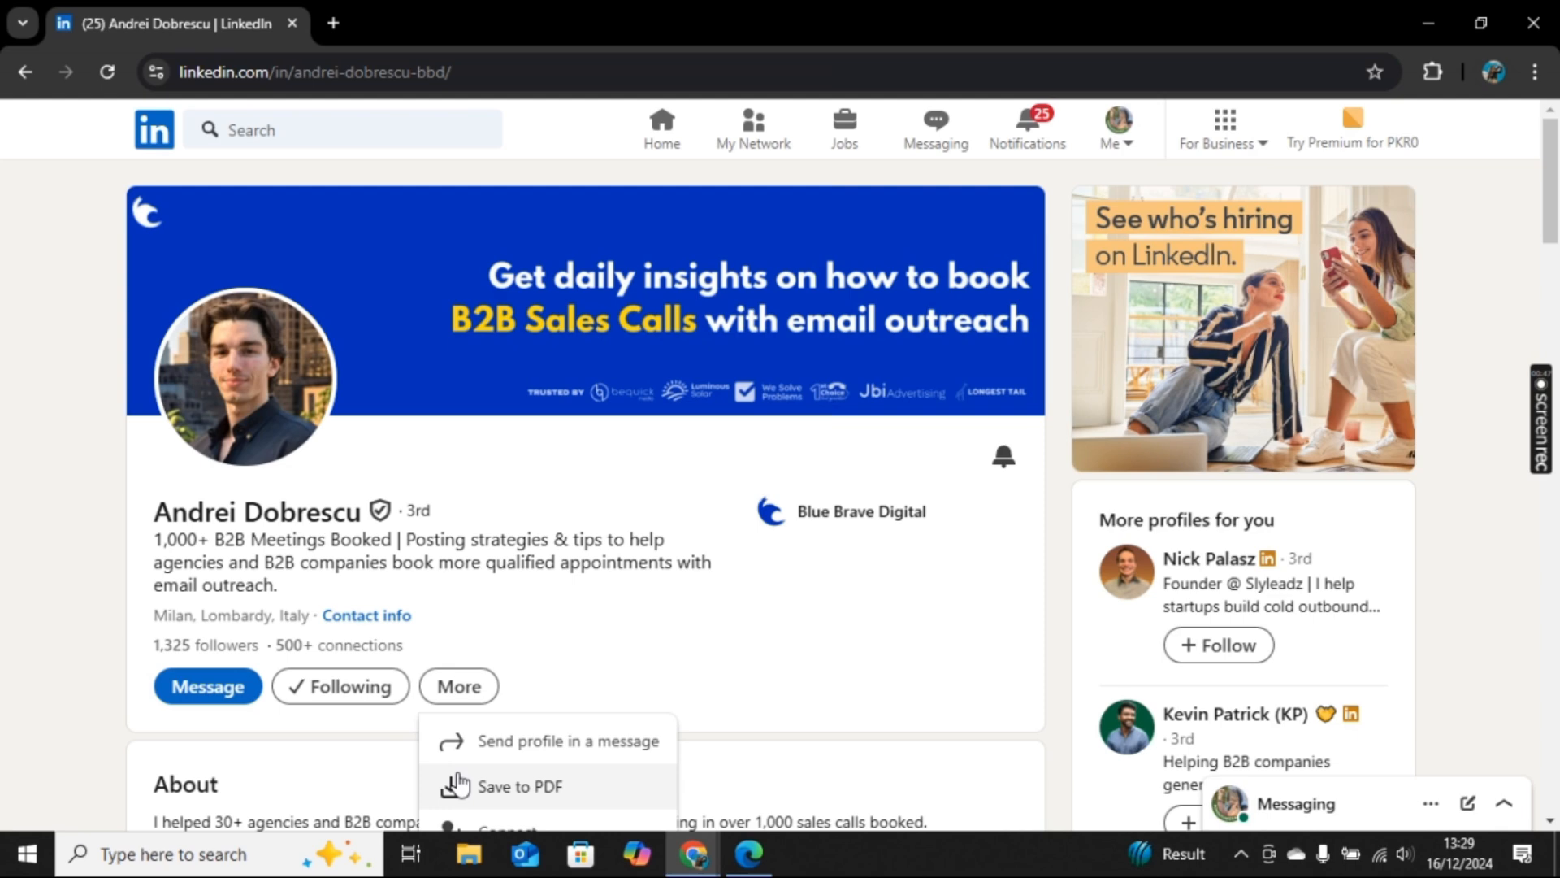
scroll(459, 784, down, 2)
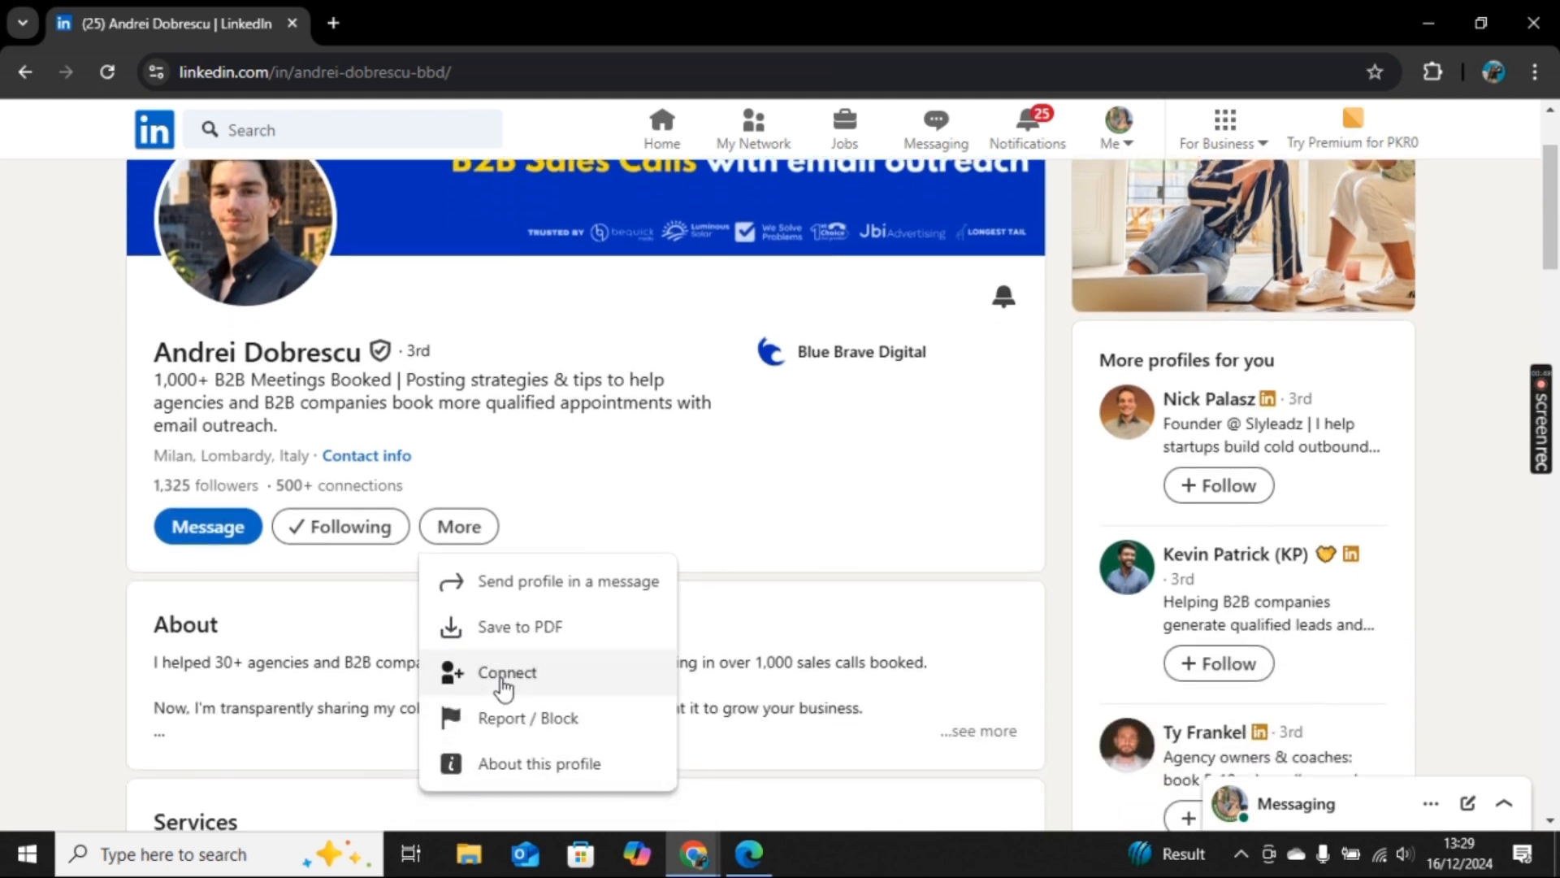
click(477, 683)
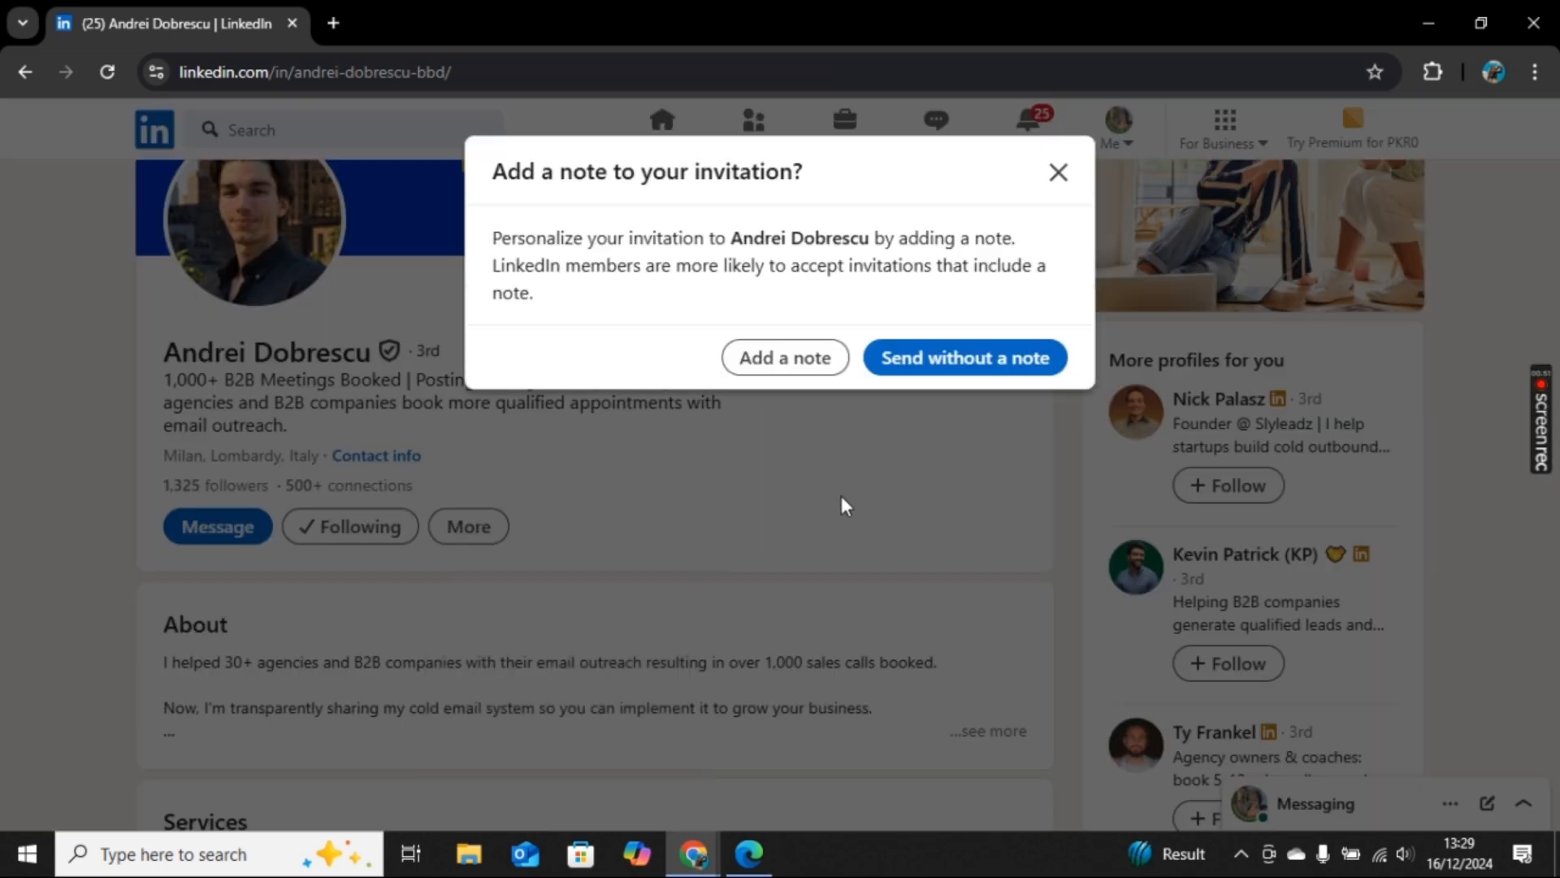
click(946, 358)
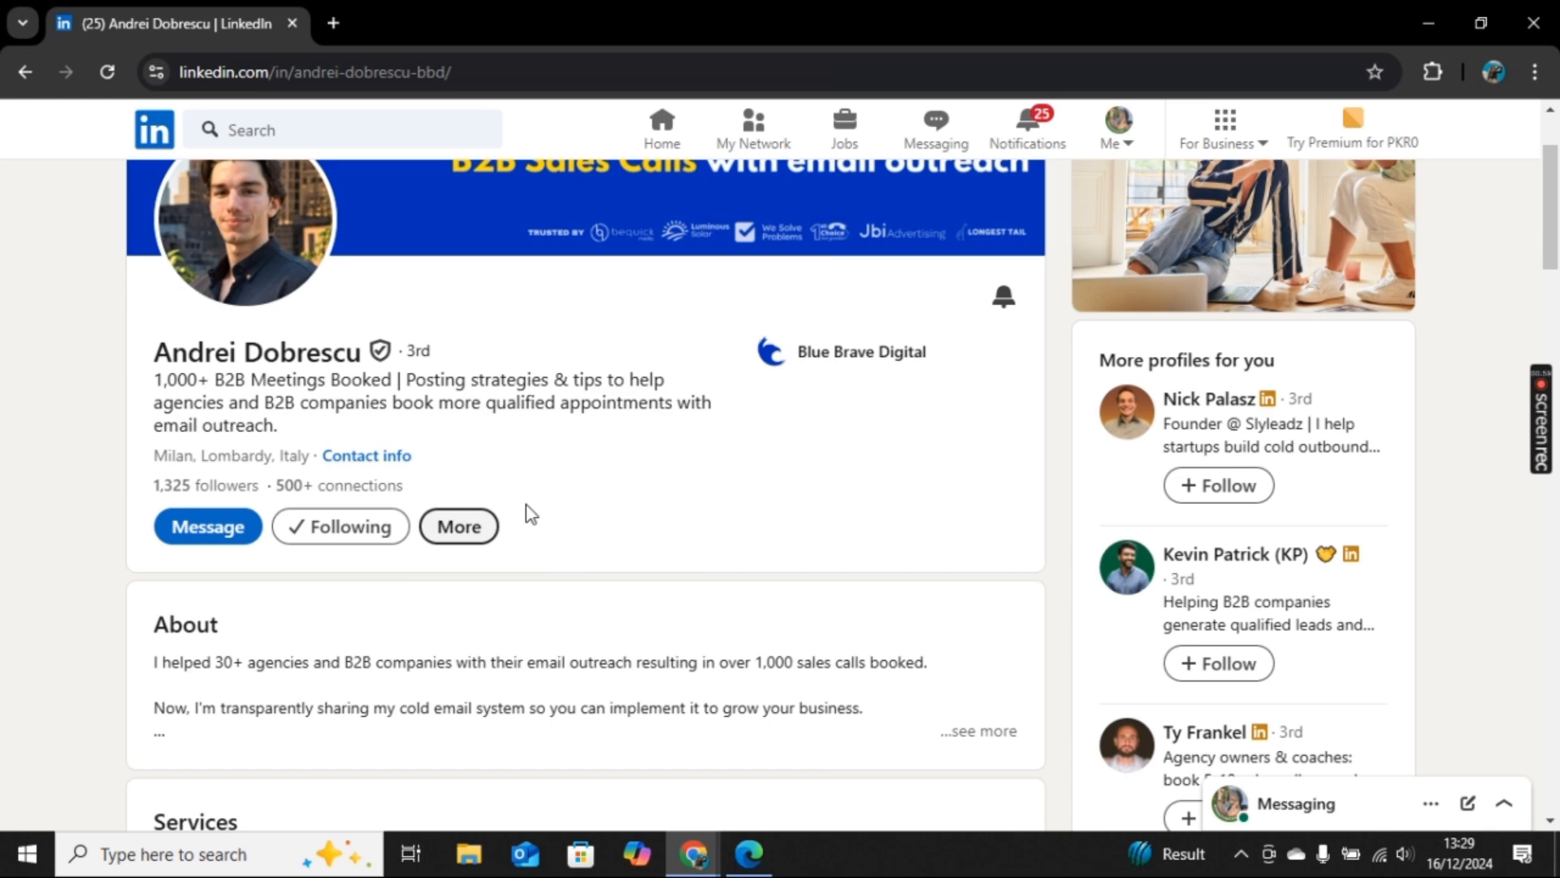
Attempt a direct message to Andrei, bringing up the 'Message Andrei with Premium' InMail offer.
click(195, 528)
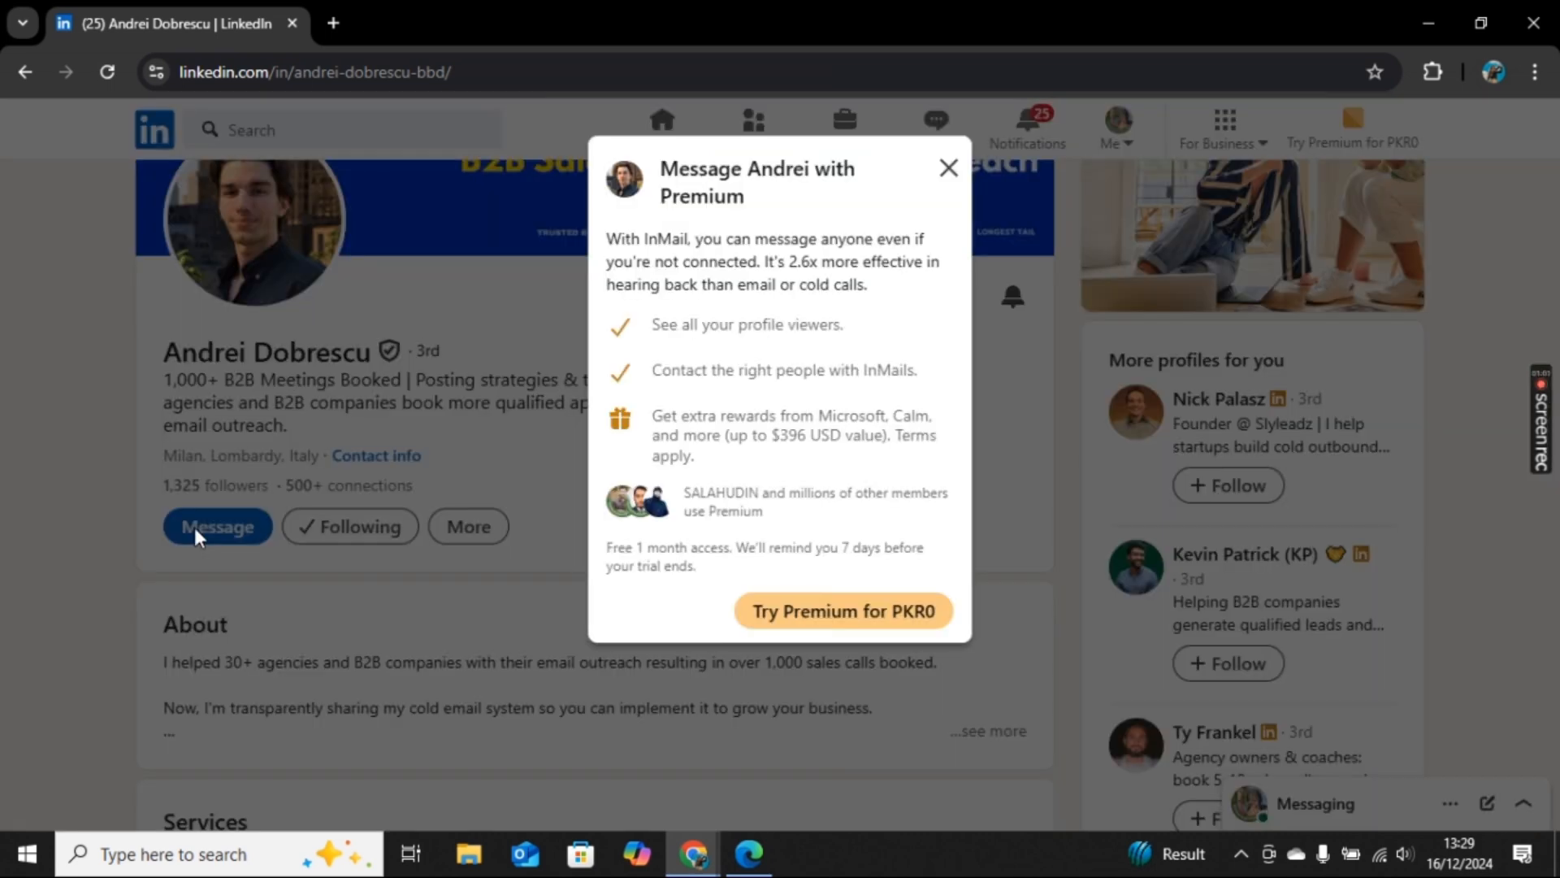